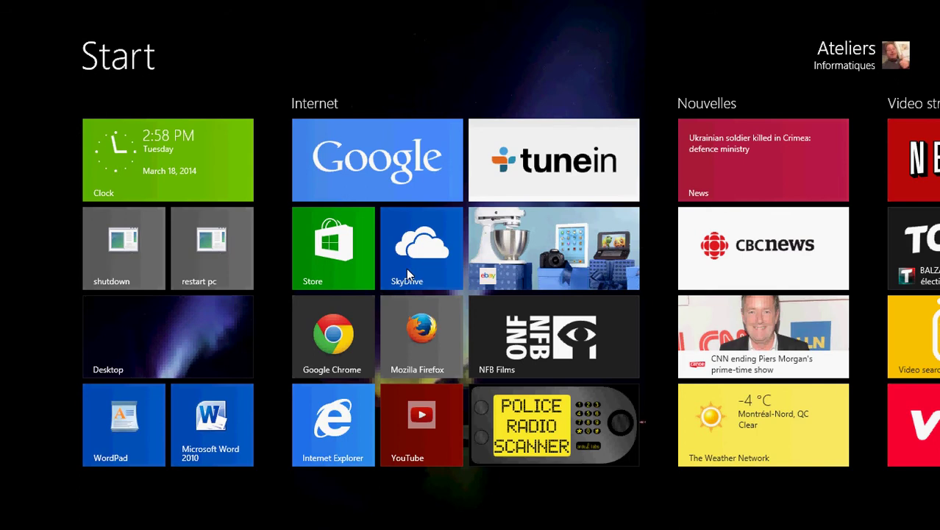
# - Search the Windows Store for 'one' to reach OneNote's app page
pyautogui.click(340, 236)
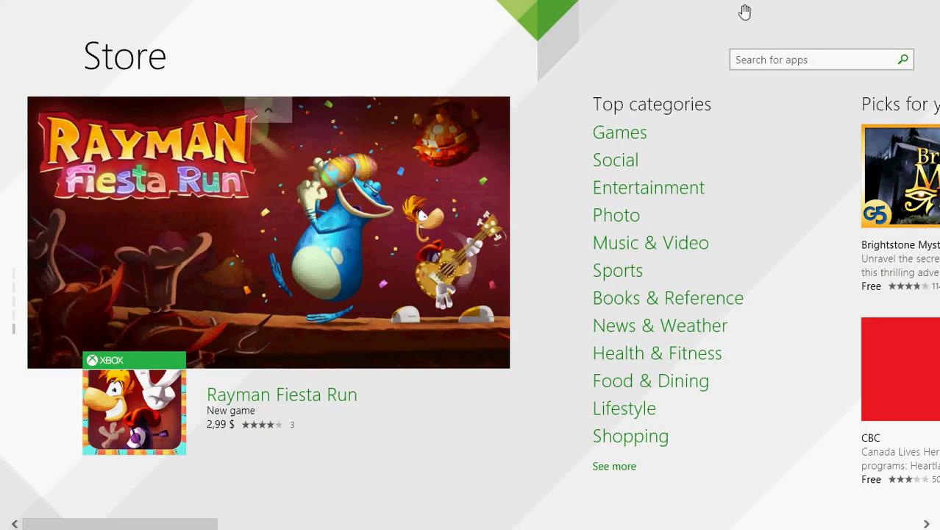
pyautogui.click(763, 60)
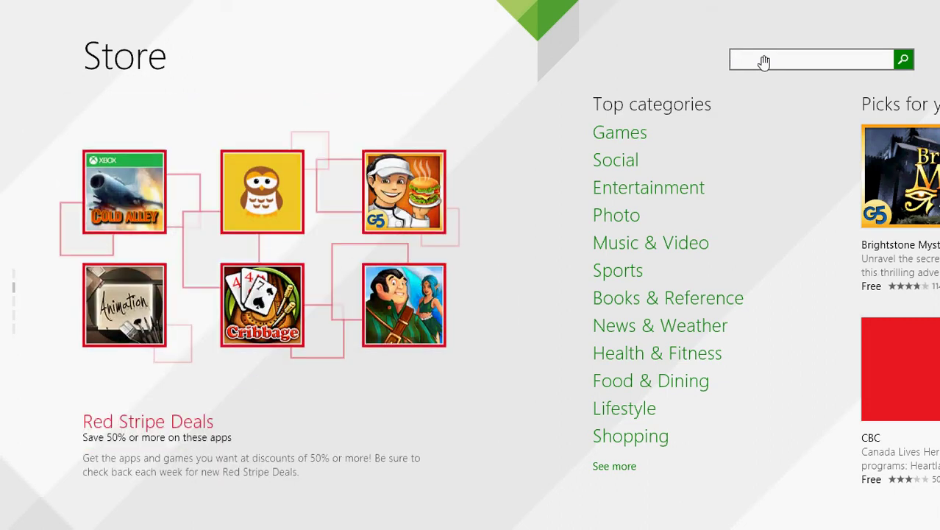
pyautogui.write('o')
pyautogui.write('ne')
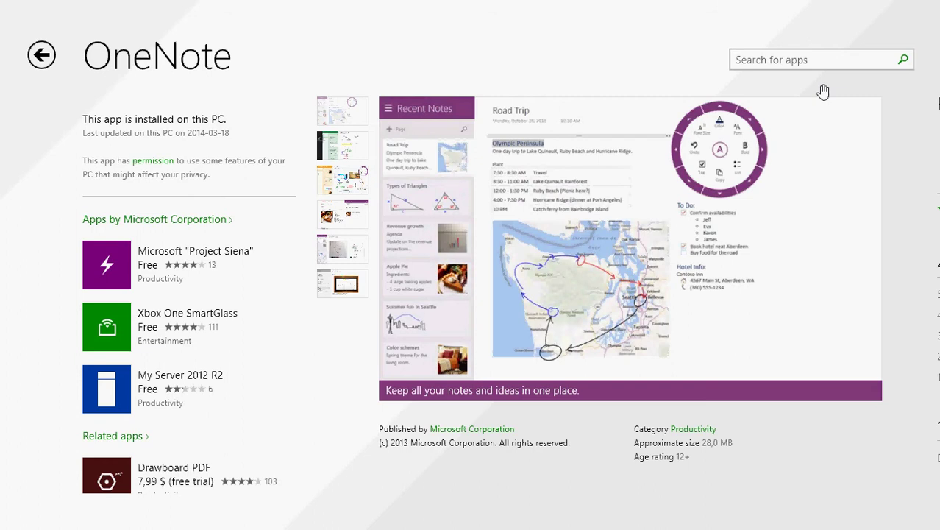
pyautogui.moveTo(697, 6)
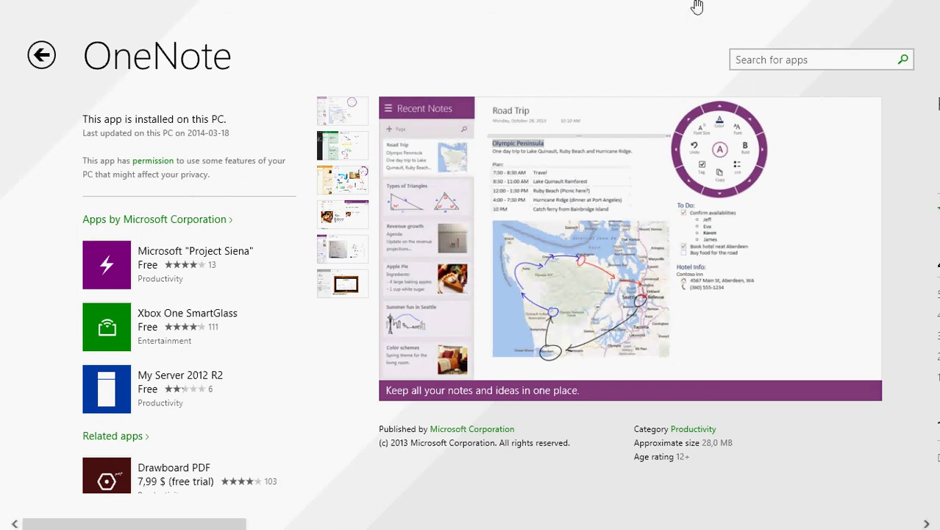
# - Launch OneNote from the Start screen's full Apps list
pyautogui.press('super')
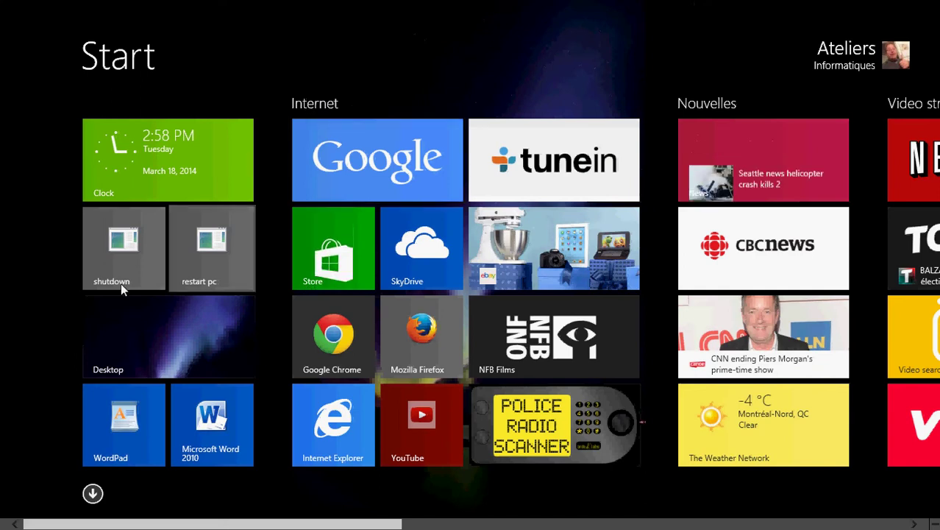
pyautogui.click(93, 494)
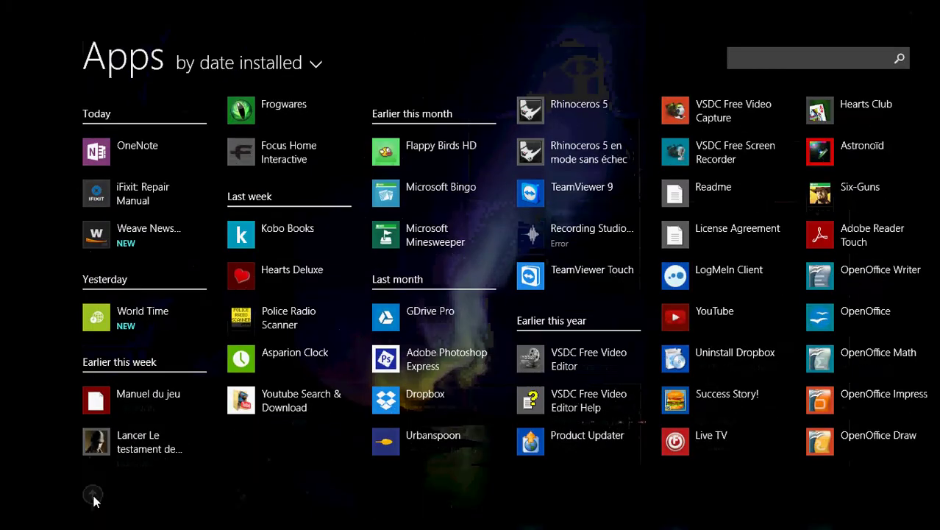
pyautogui.click(113, 151)
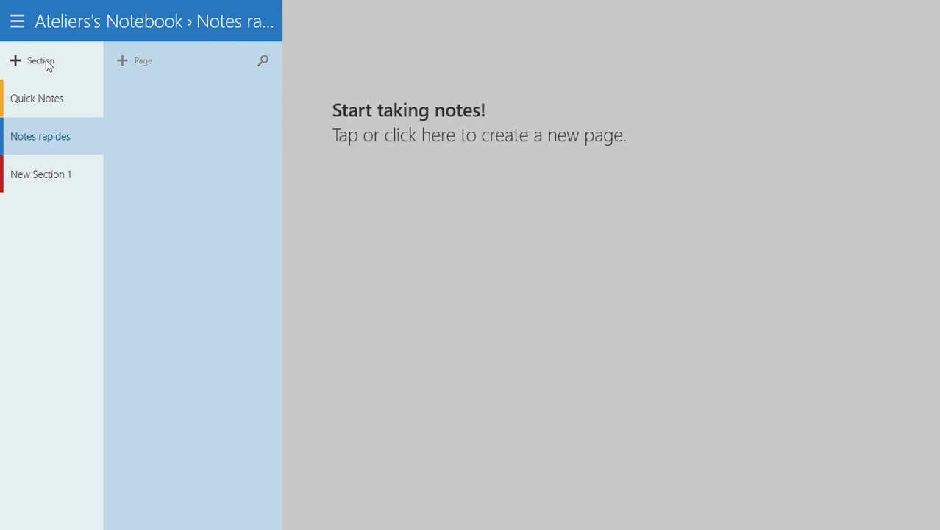
# - Add a new page titled 'text note' in Notes rapides
pyautogui.click(426, 122)
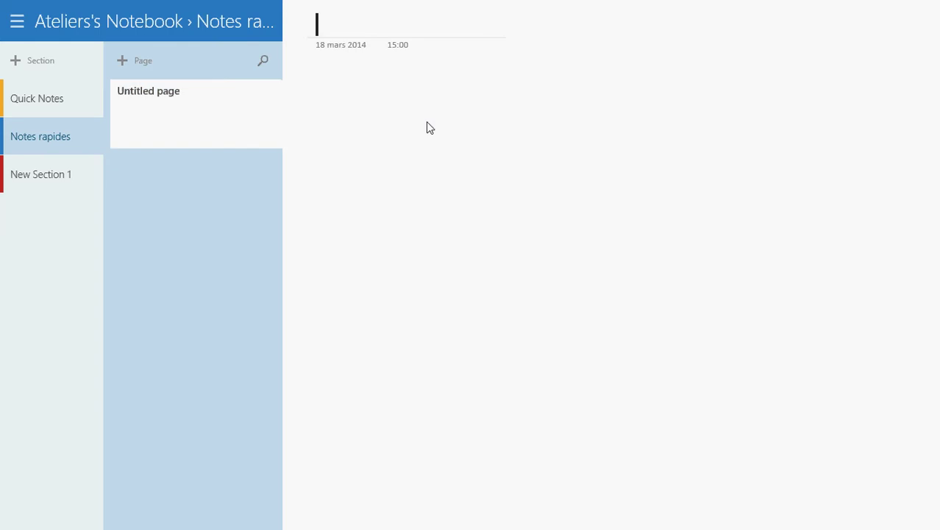
pyautogui.write('text note')
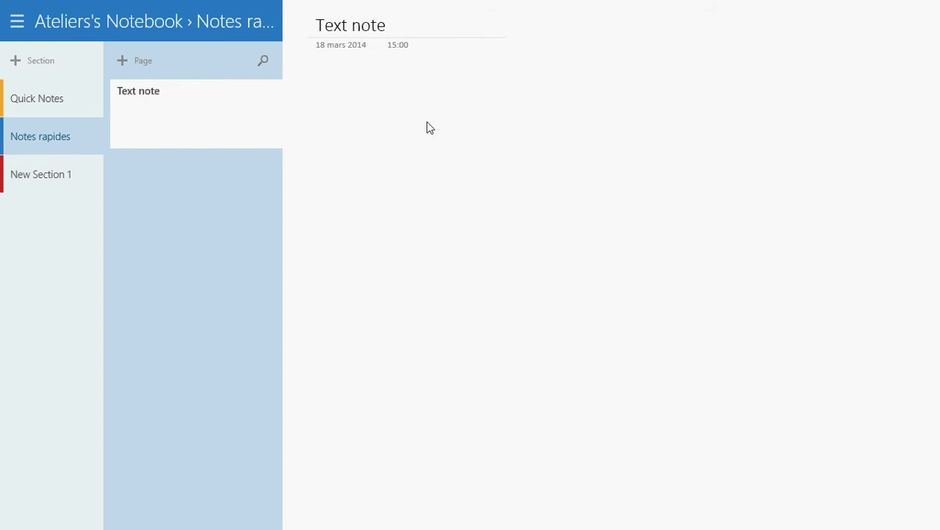
# - Switch the Text note page to freehand Draw mode from the radial menu
pyautogui.rightClick(444, 152)
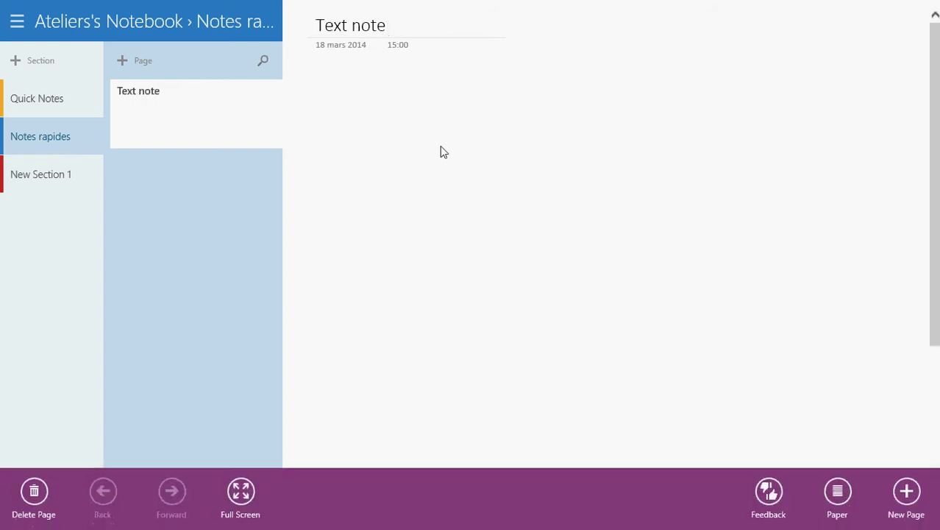
pyautogui.click(479, 165)
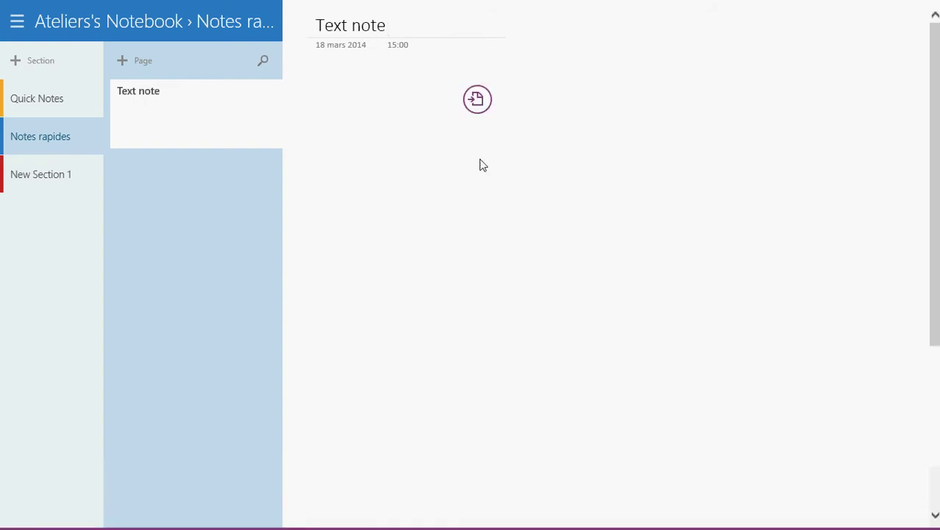
pyautogui.click(477, 100)
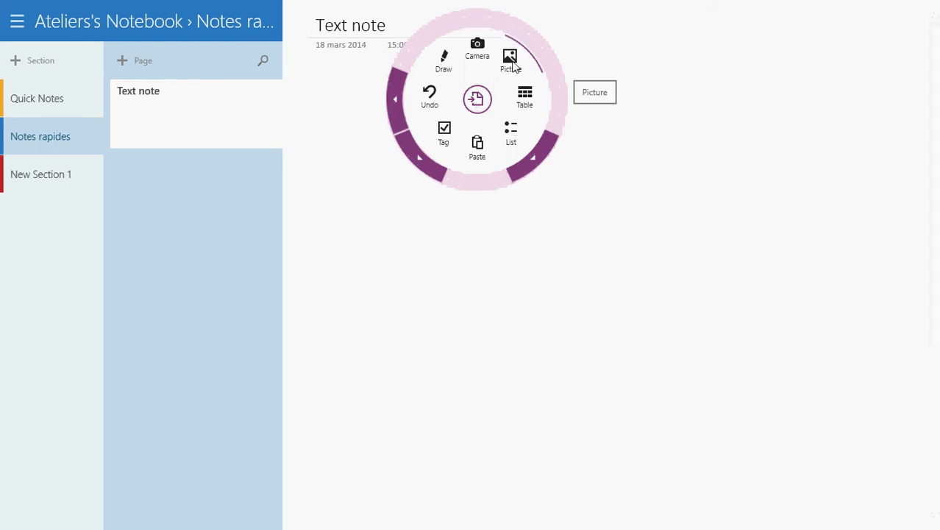
pyautogui.click(442, 65)
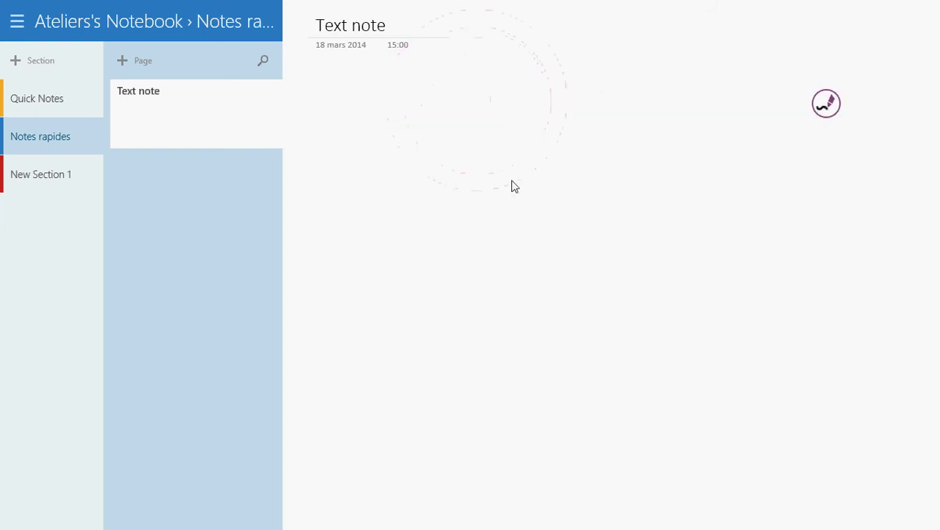
# - Draw a looping stroke, a long trailing curve and a rough box in ink
pyautogui.moveTo(464, 147)
pyautogui.mouseDown()
pyautogui.moveTo(594, 266)
pyautogui.moveTo(647, 162)
pyautogui.moveTo(661, 226)
pyautogui.moveTo(772, 379)
pyautogui.mouseUp()
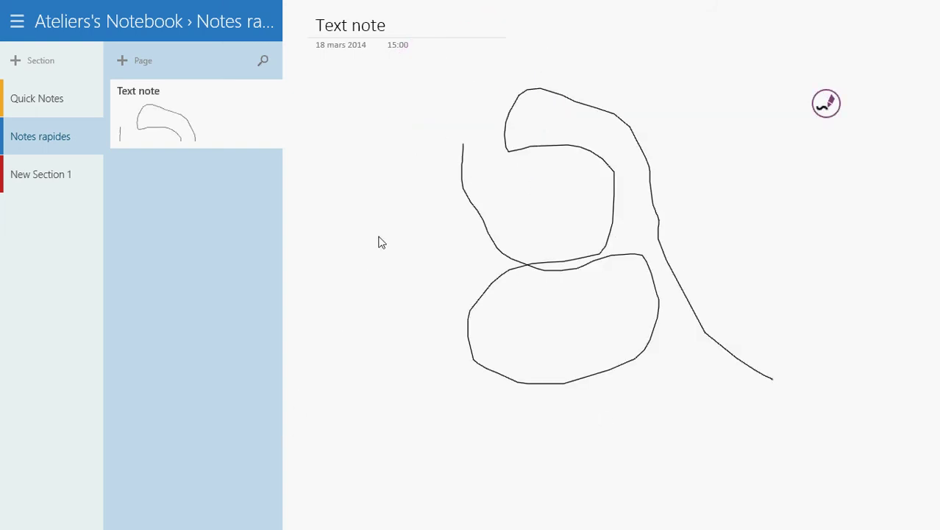
pyautogui.moveTo(379, 236)
pyautogui.mouseDown()
pyautogui.moveTo(533, 367)
pyautogui.moveTo(502, 226)
pyautogui.moveTo(380, 242)
pyautogui.mouseUp()
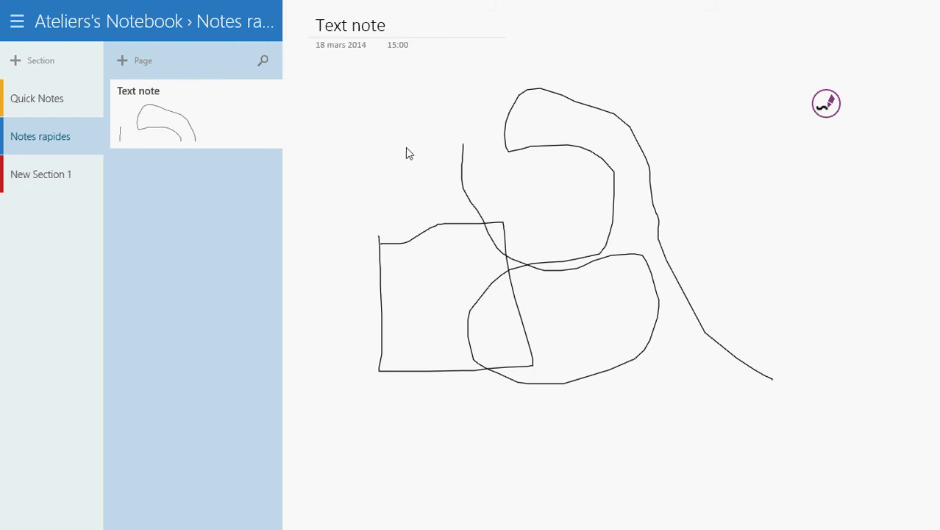
pyautogui.click(826, 104)
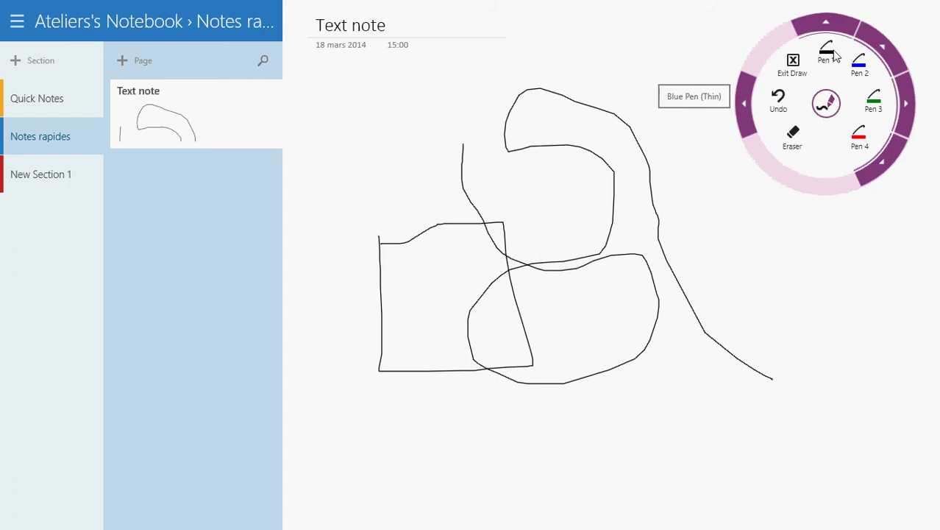
pyautogui.click(567, 92)
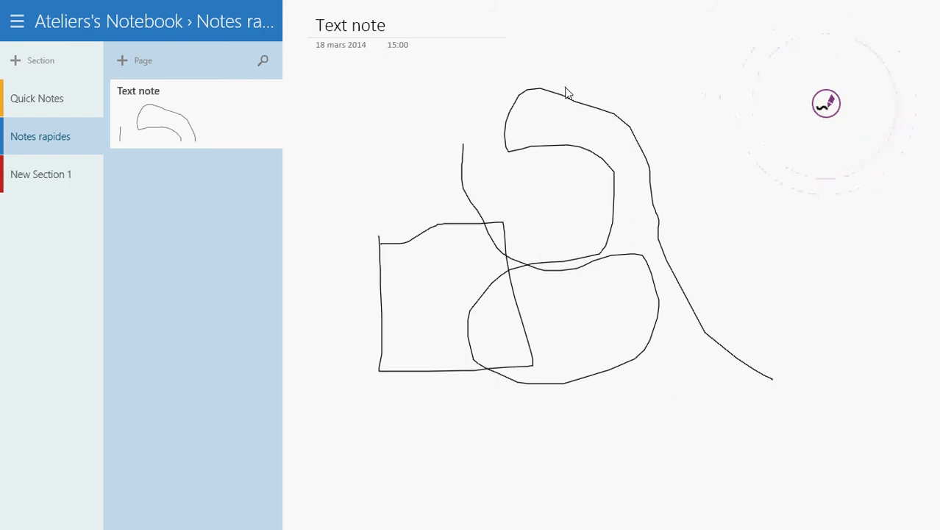
# - Add a small ink dot left of the drawing, then move to Quick Notes
pyautogui.click(428, 165)
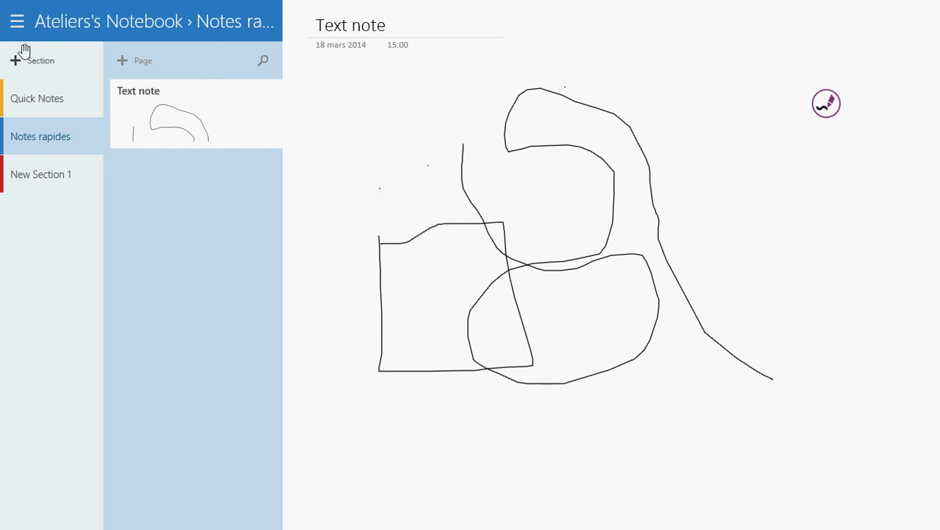
pyautogui.click(41, 103)
# - Return to Notes rapides and go Back to the previously viewed page
pyautogui.click(33, 145)
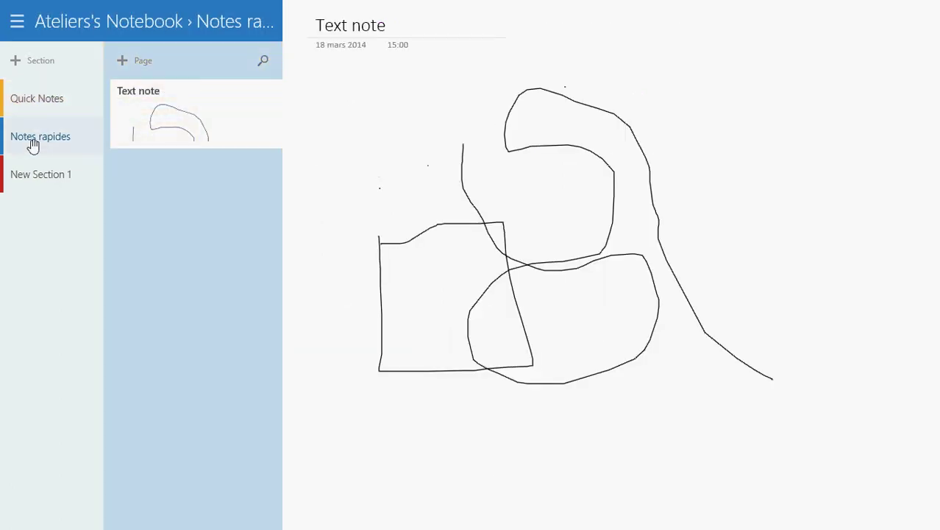
pyautogui.rightClick(20, 24)
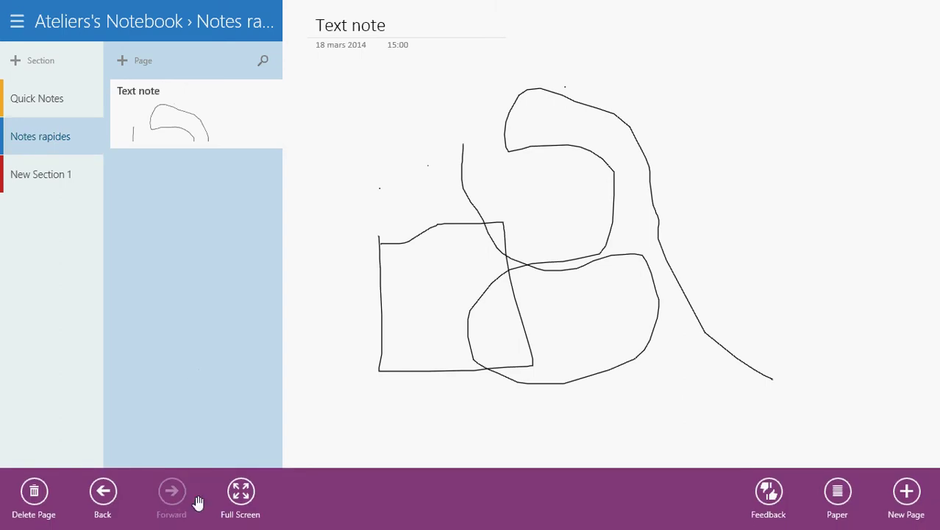
pyautogui.click(107, 500)
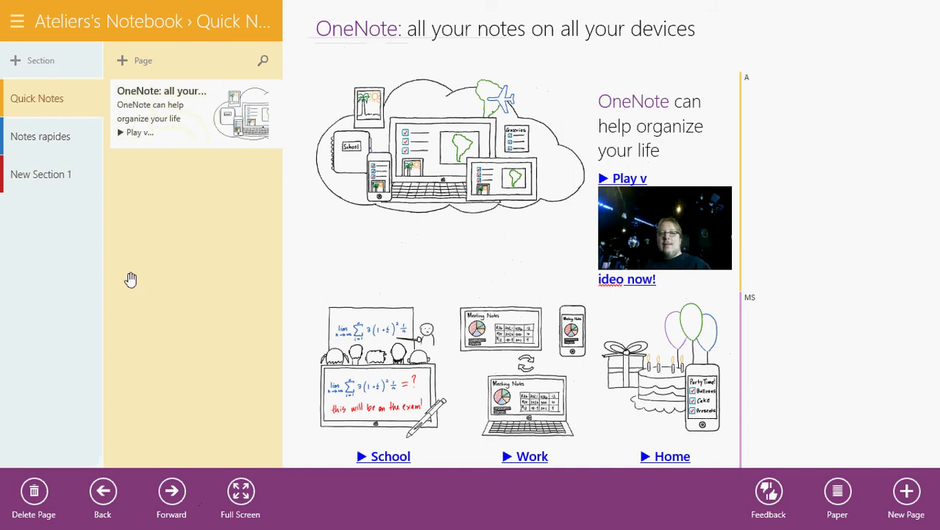
pyautogui.click(40, 142)
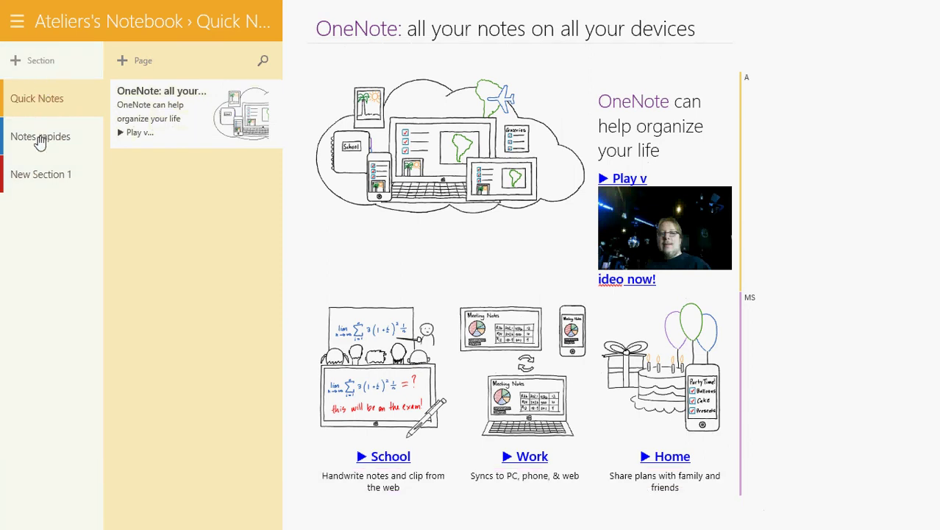
# - Reopen Notes rapides to show the Text note freehand drawing
pyautogui.click(40, 142)
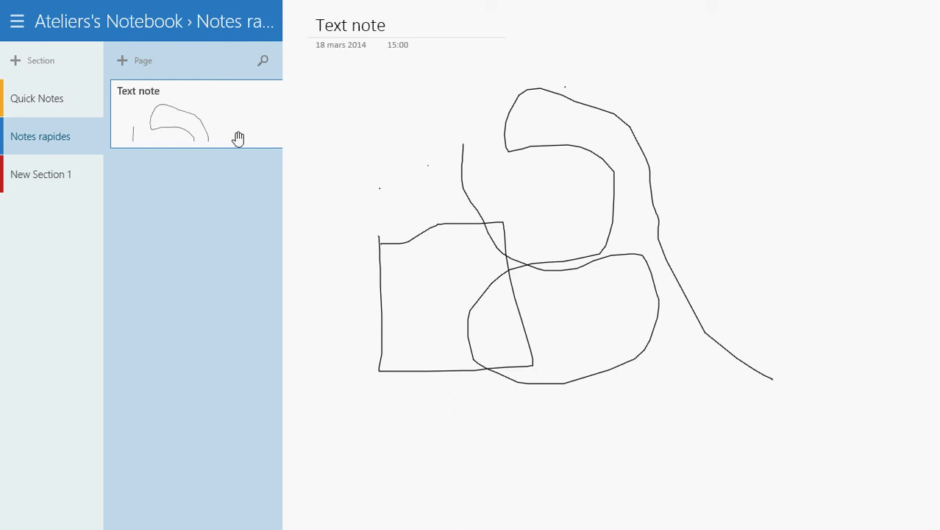
# - Open New Section 1 and bring up its section options
pyautogui.click(64, 190)
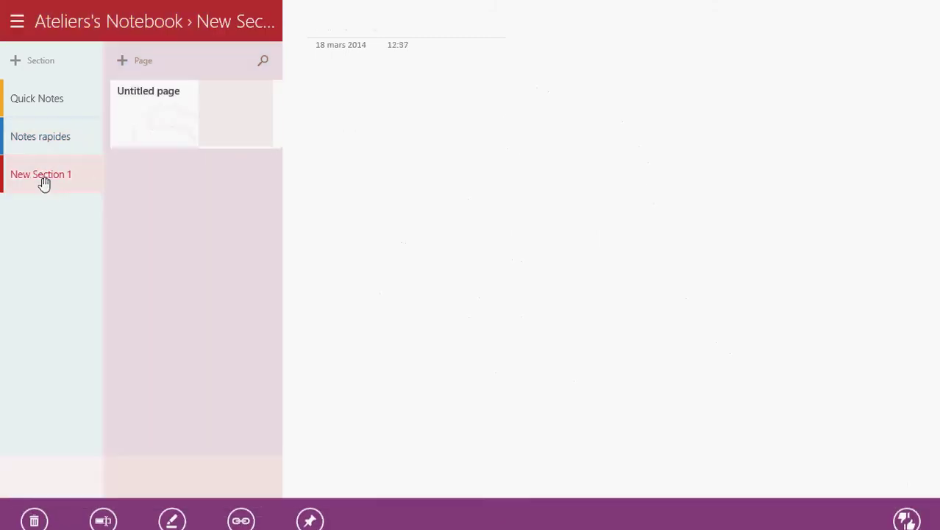
pyautogui.rightClick(44, 184)
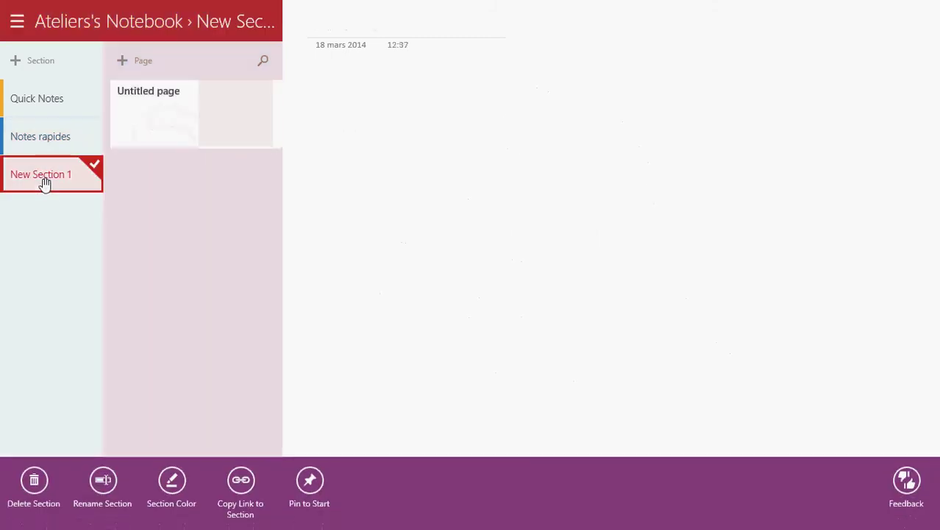
pyautogui.rightClick(44, 184)
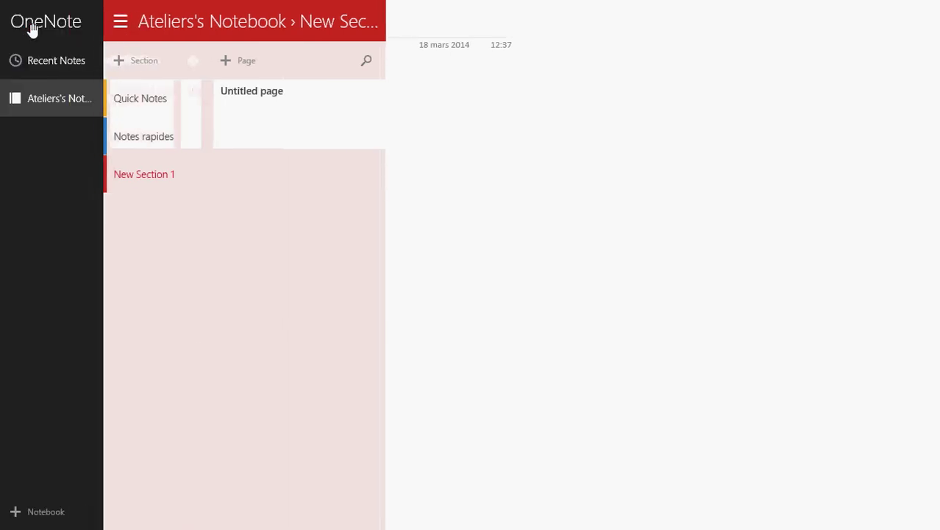
# - Run Sync All Notebooks from the notebook's options
pyautogui.rightClick(45, 107)
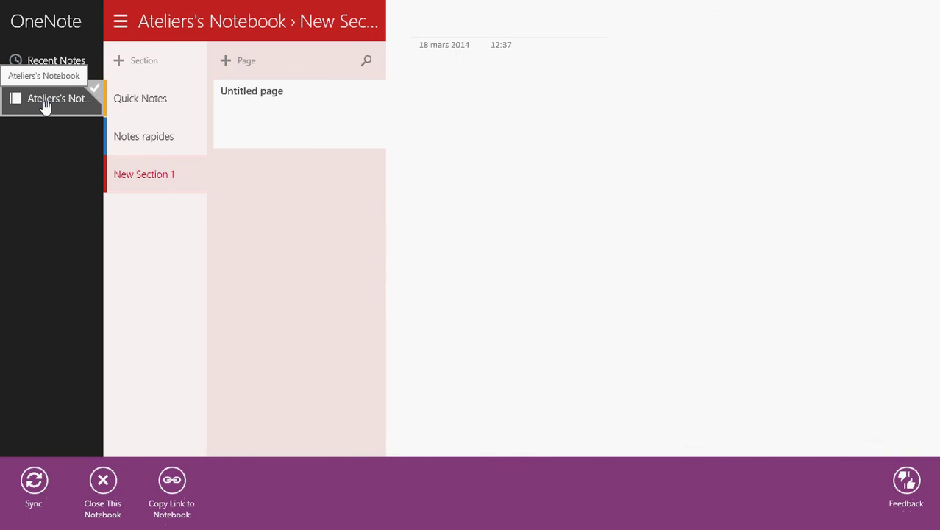
pyautogui.click(19, 499)
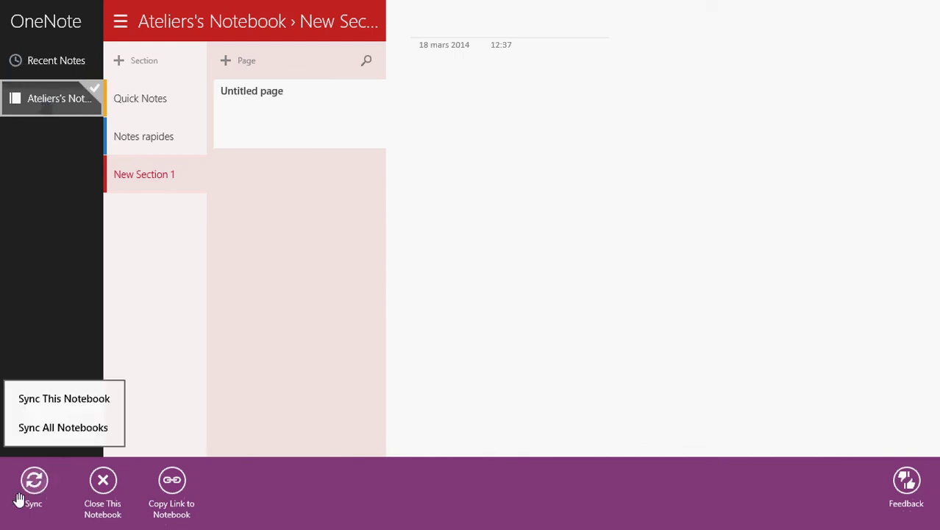
pyautogui.click(49, 431)
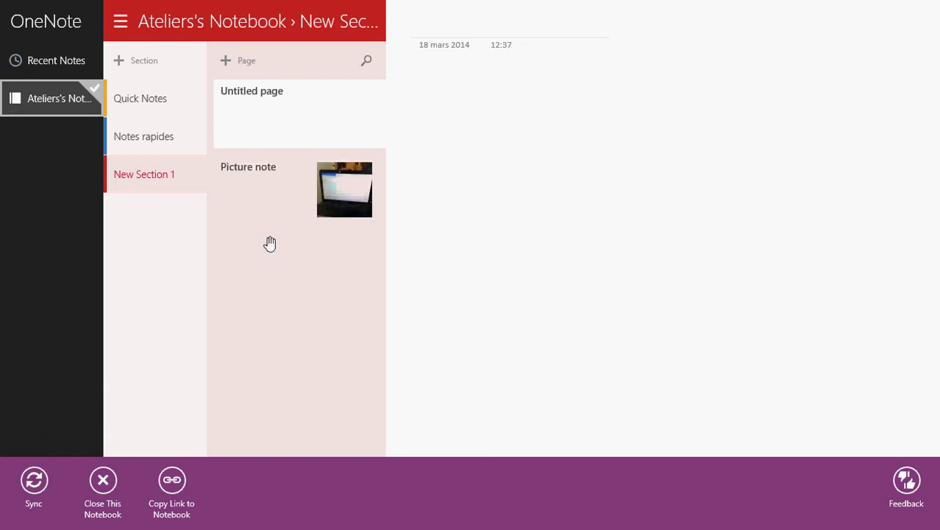
# - Open the Picture note page showing the laptop photo of the sketch
pyautogui.click(293, 213)
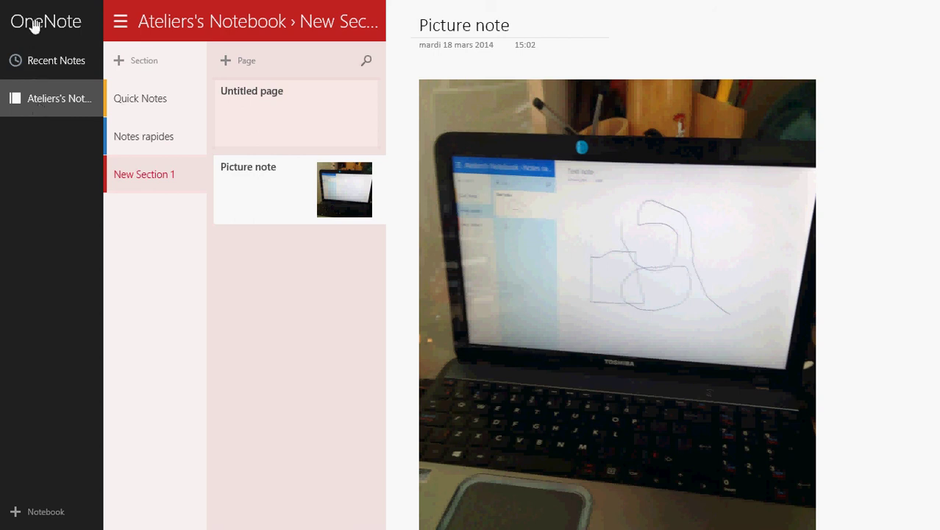
# - Hide the notebooks list, go back to the Untitled page, then switch to the Windows desktop
pyautogui.click(195, 16)
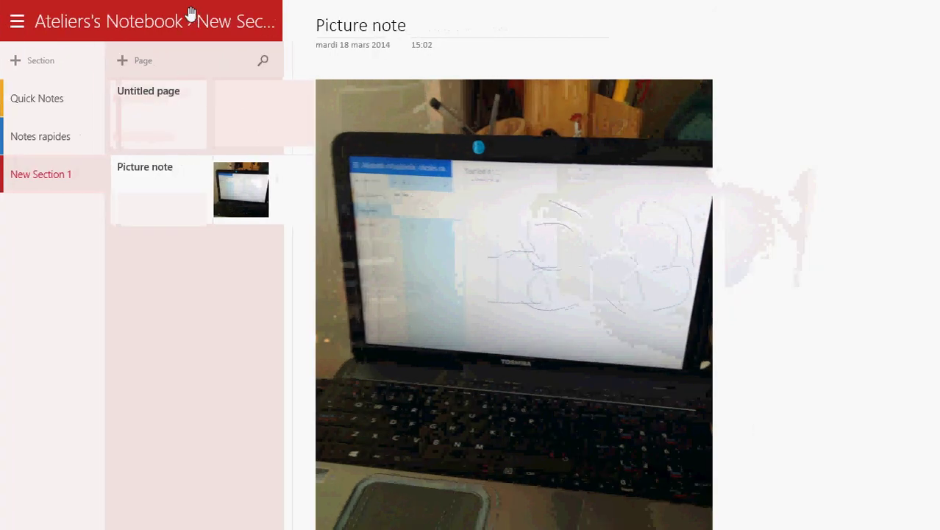
pyautogui.rightClick(95, 18)
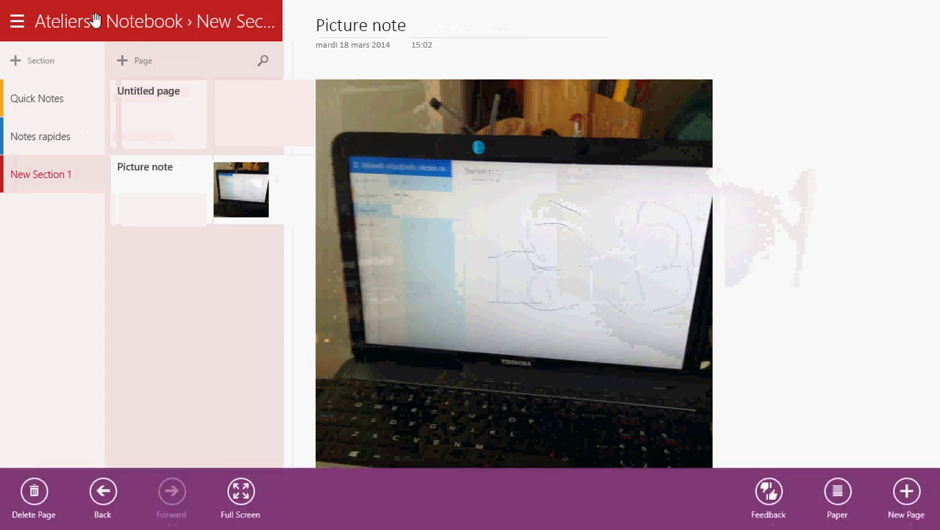
pyautogui.click(110, 486)
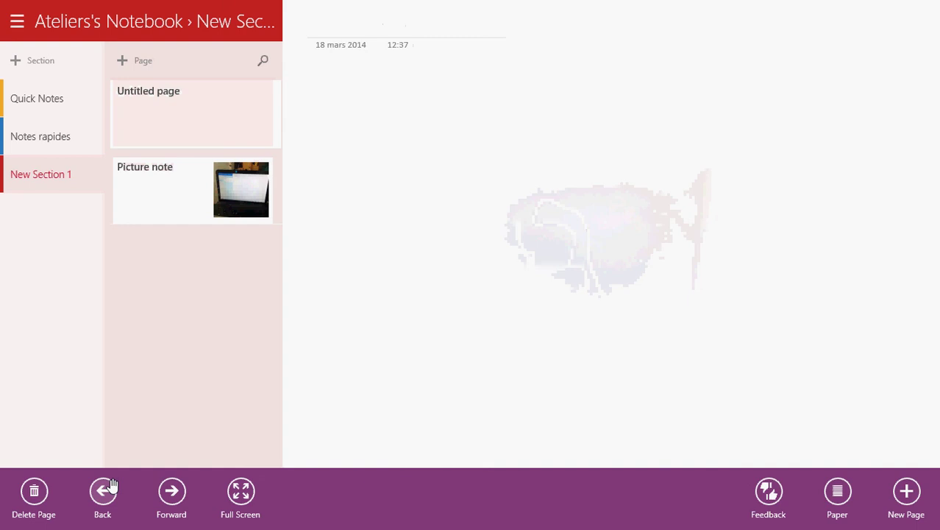
pyautogui.click(110, 487)
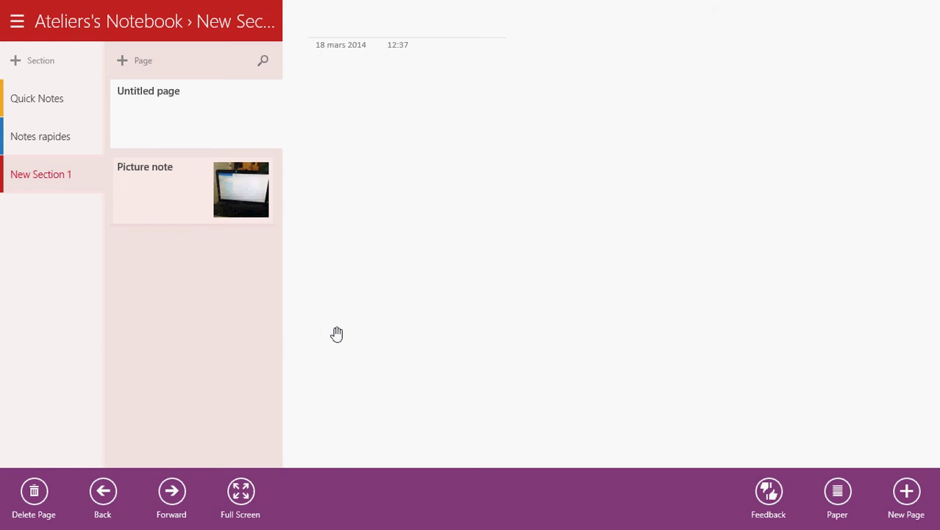
pyautogui.press('super')
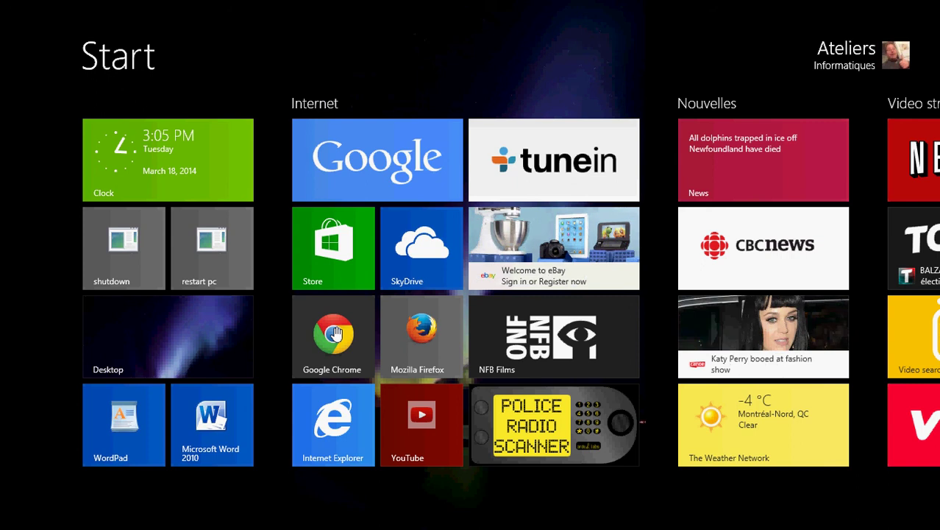
pyautogui.click(206, 345)
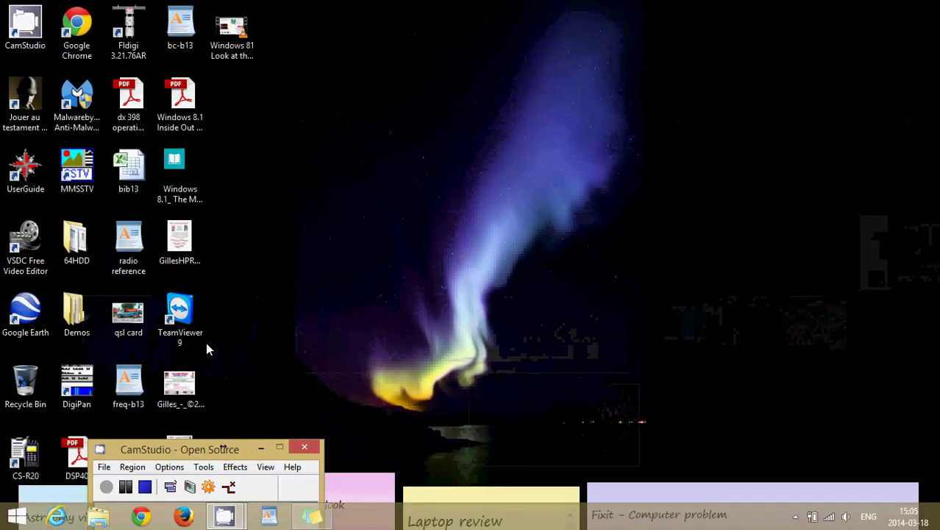